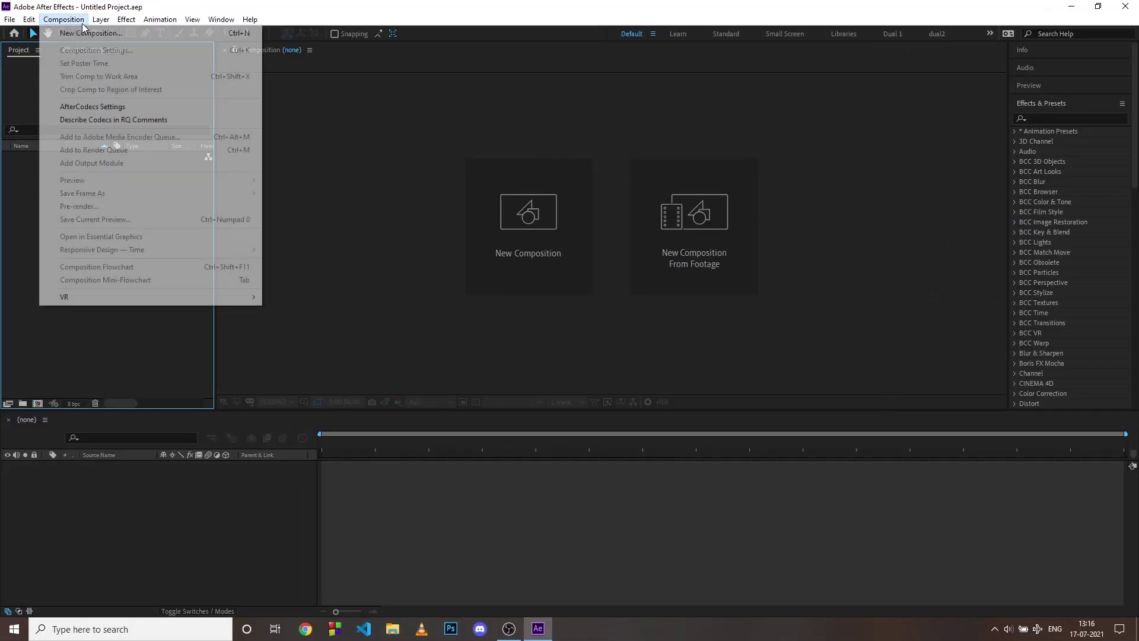
- Change the composition frame rate, add the gameplay clip, and preview it from frame 15
click(89, 34)
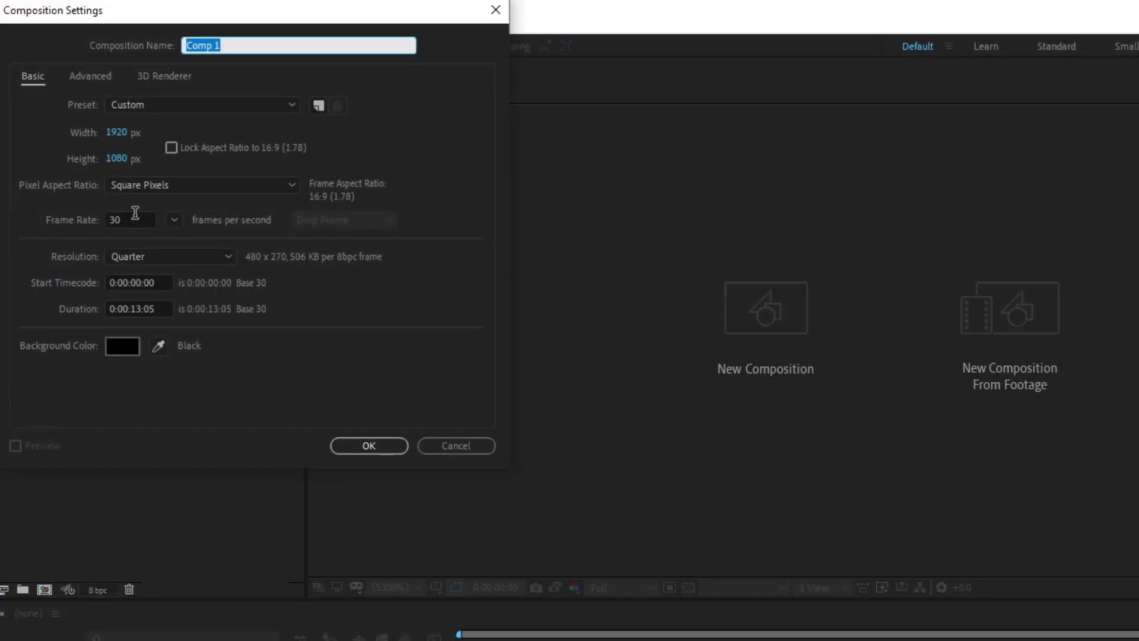
click(134, 220)
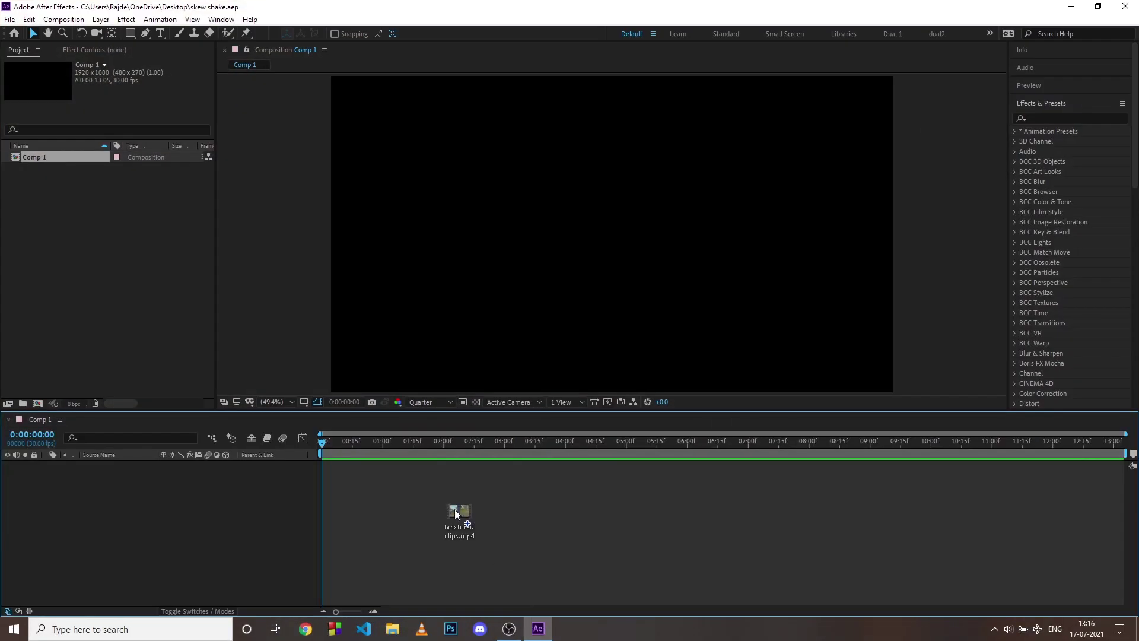
drag(539, 631, 454, 507)
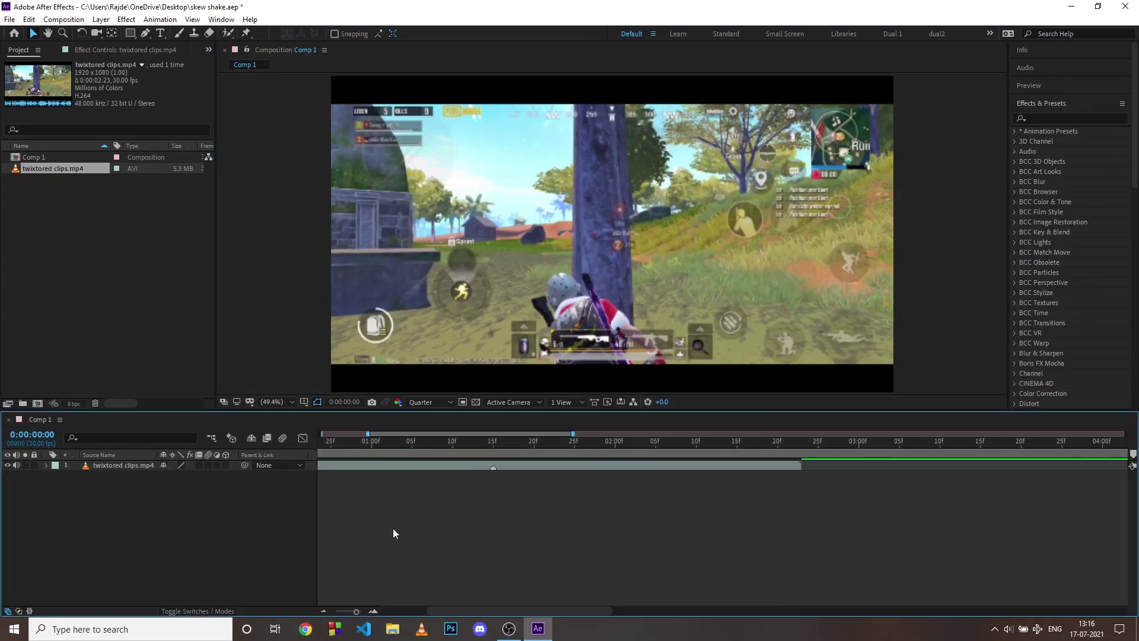
click(443, 442)
key(space)
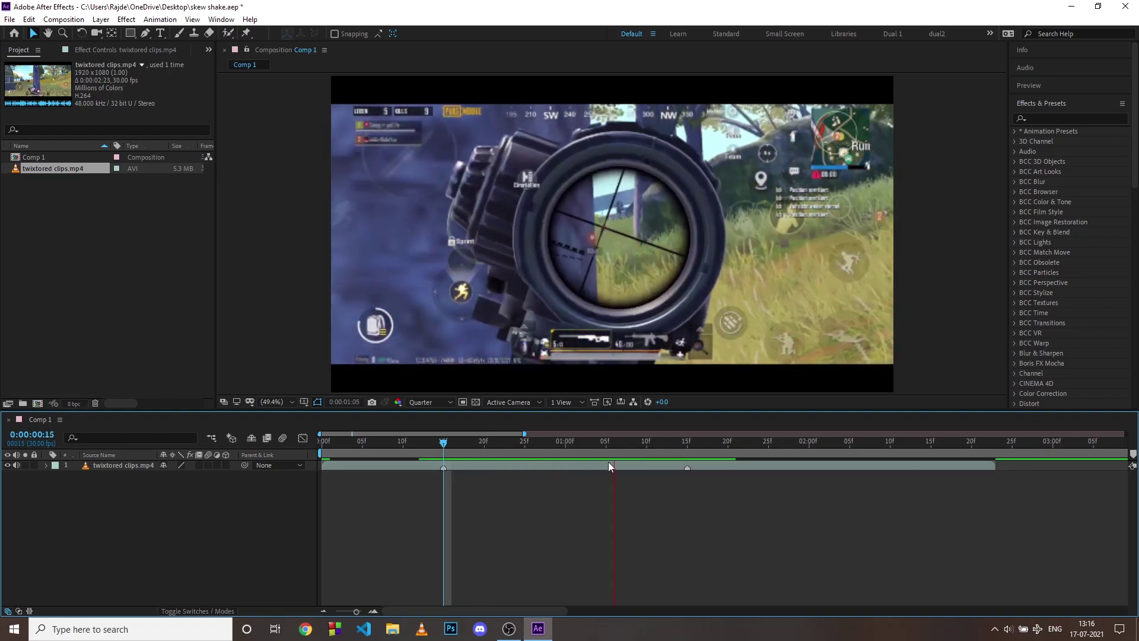
- Add an adjustment layer split at 1 second 15 frames and set the first tile's output values
click(687, 442)
right_click(936, 356)
click(846, 459)
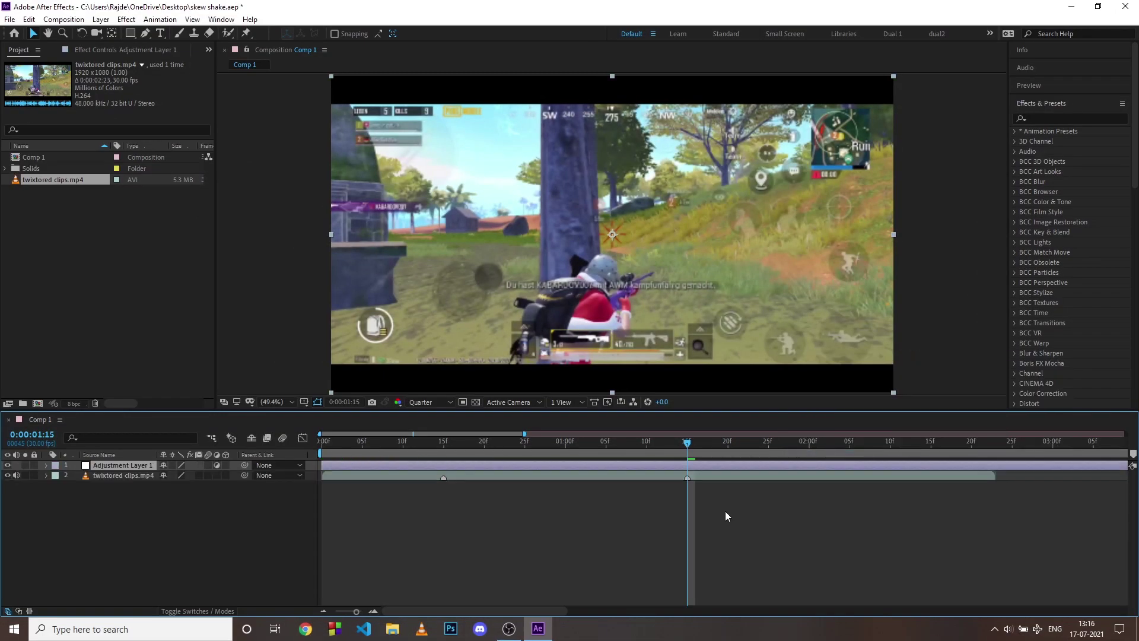
key(ctrl+shift+d)
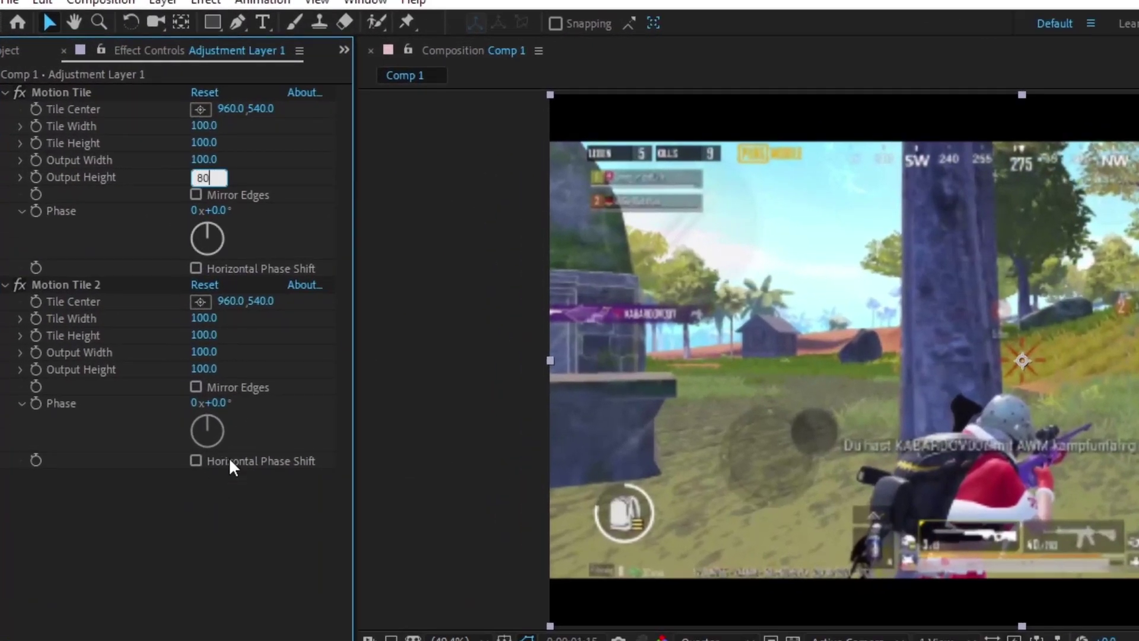
key(Tab)
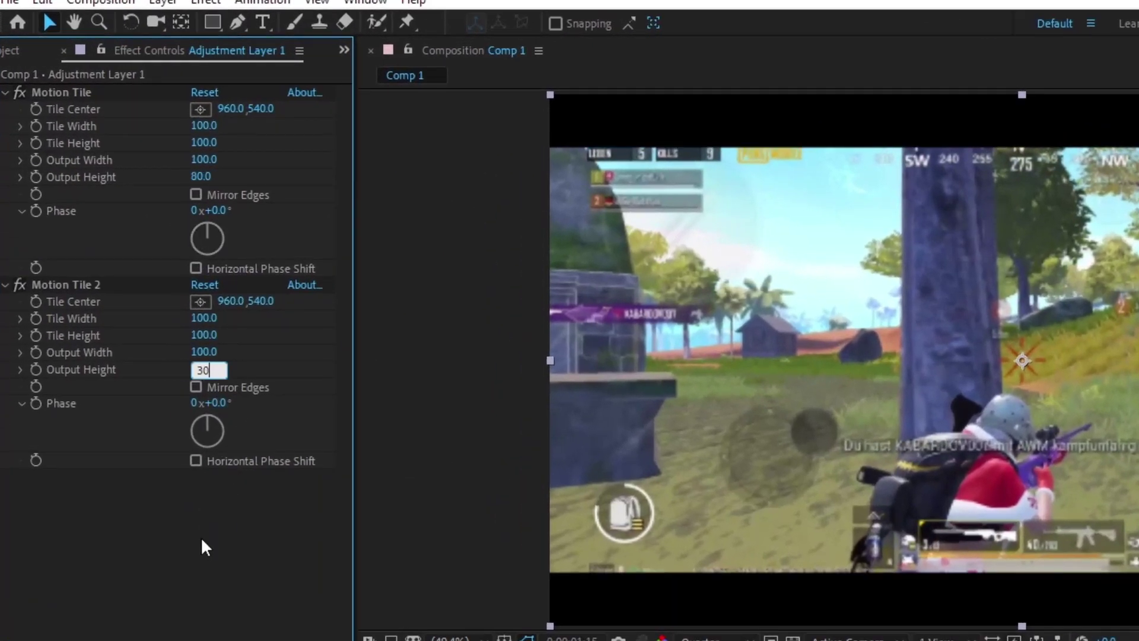
text(300)
key(shift+Tab)
text(3)
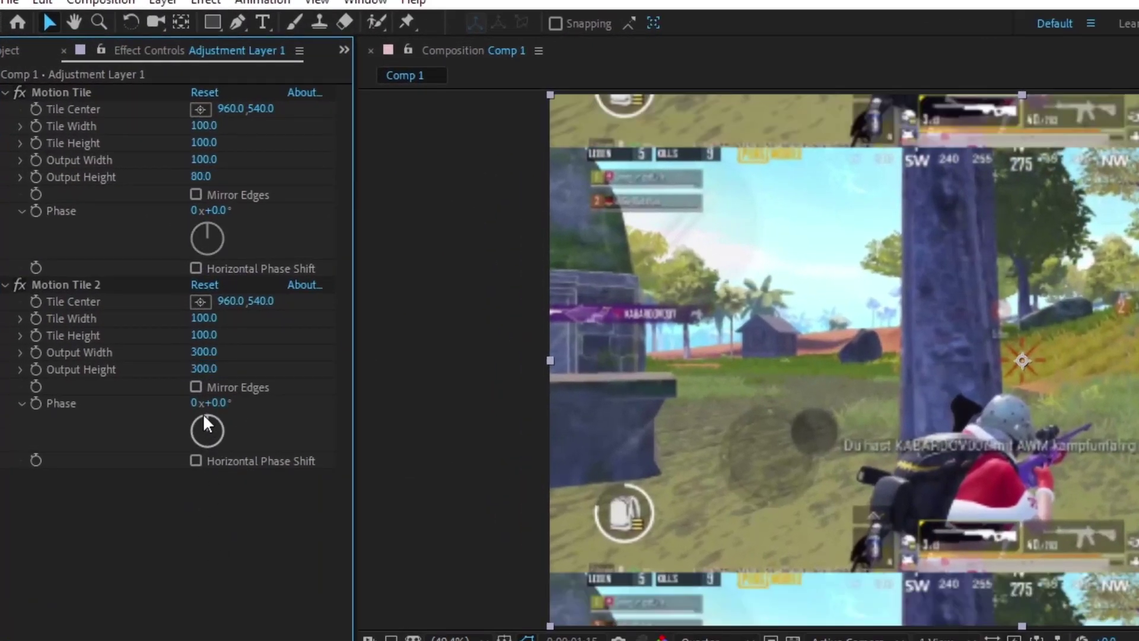
- Add a second adjustment layer on top with Motion Tile at output height 80
right_click(698, 526)
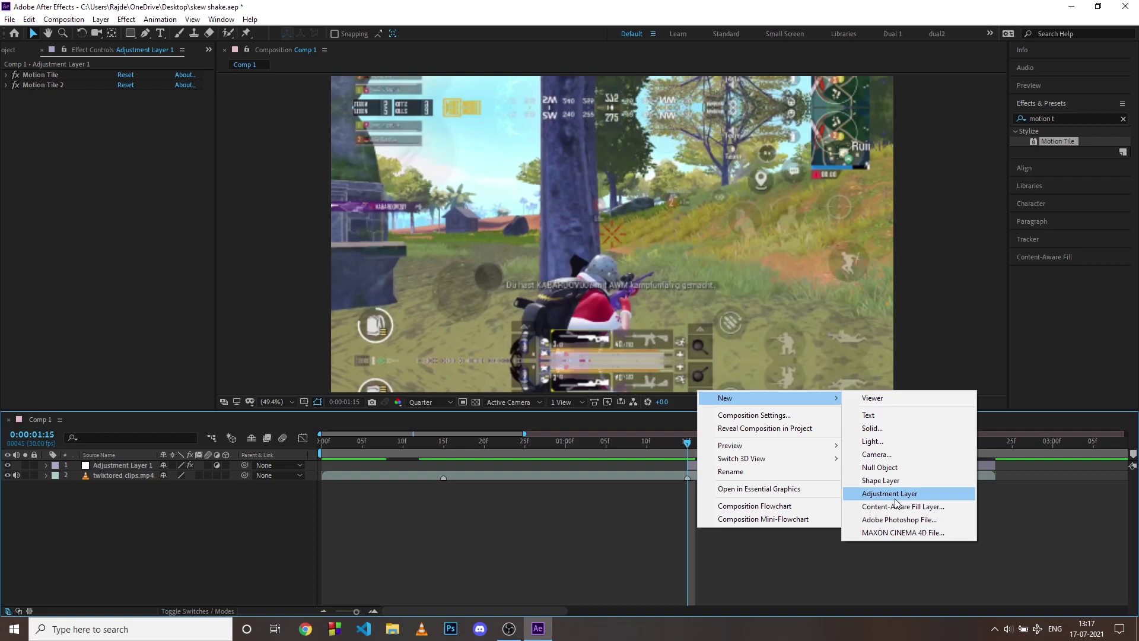
click(890, 494)
drag(1069, 141, 715, 464)
click(175, 168)
text(80)
key(Return)
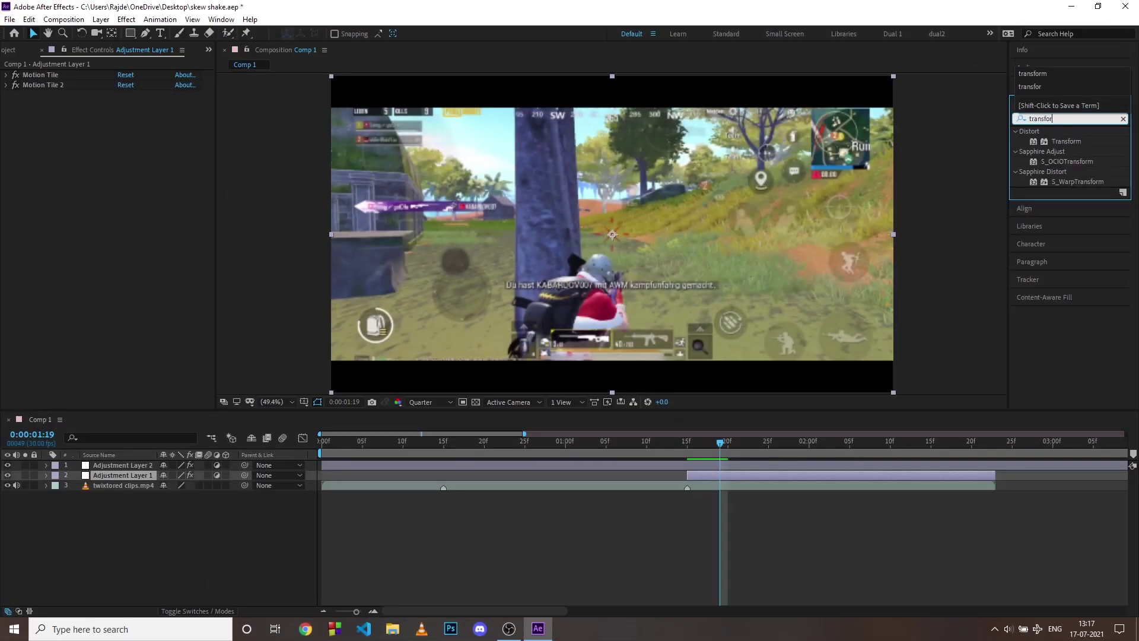
- Apply Transform to Adjustment Layer 1 and keyframe Skew at 10 alongside Skew Axis
drag(1066, 141, 994, 216)
drag(756, 474, 748, 474)
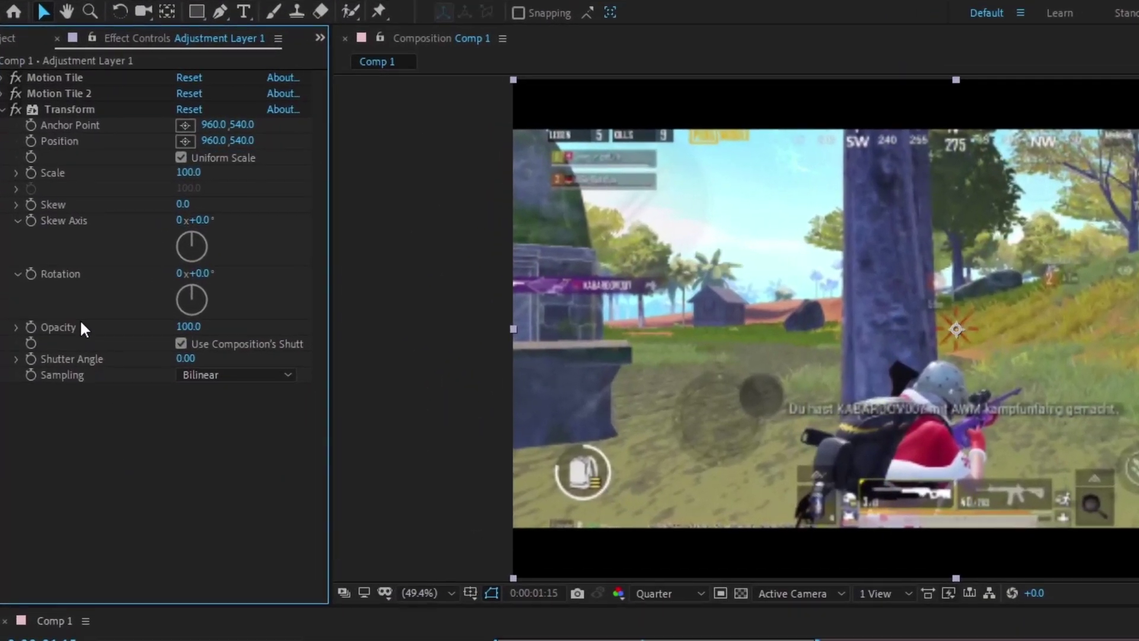
click(31, 204)
click(30, 219)
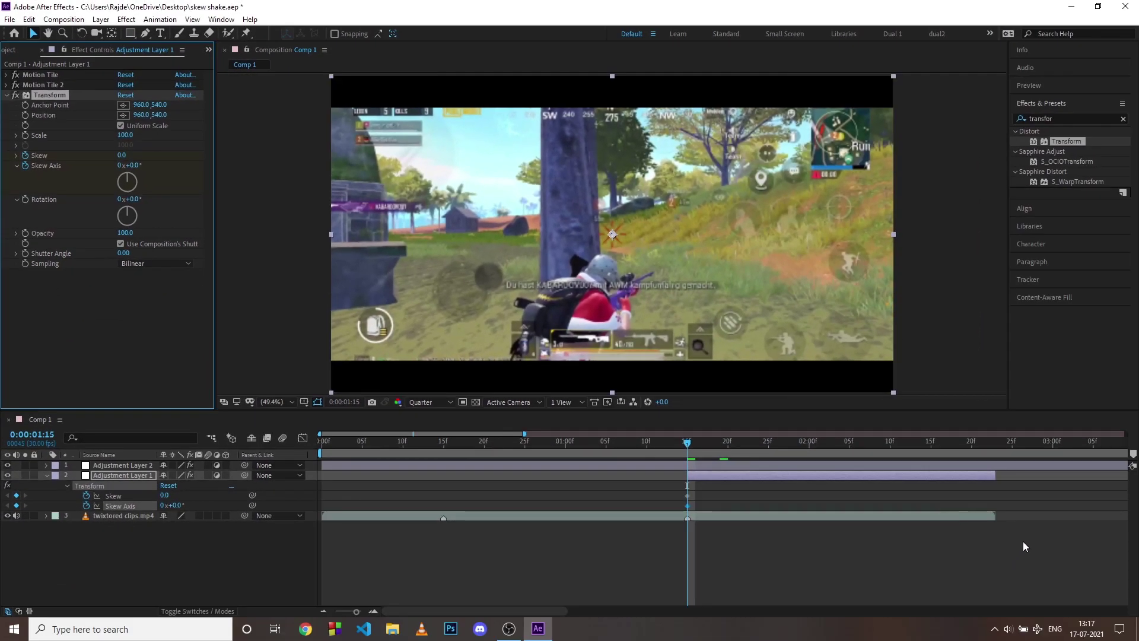
click(966, 552)
click(125, 156)
click(687, 532)
- Near 2 seconds 22 frames, key Skew 0 and Skew Axis one turn, then select the keyframes
drag(695, 442, 995, 468)
key(Page_Up)
click(124, 155)
text(0)
key(Tab)
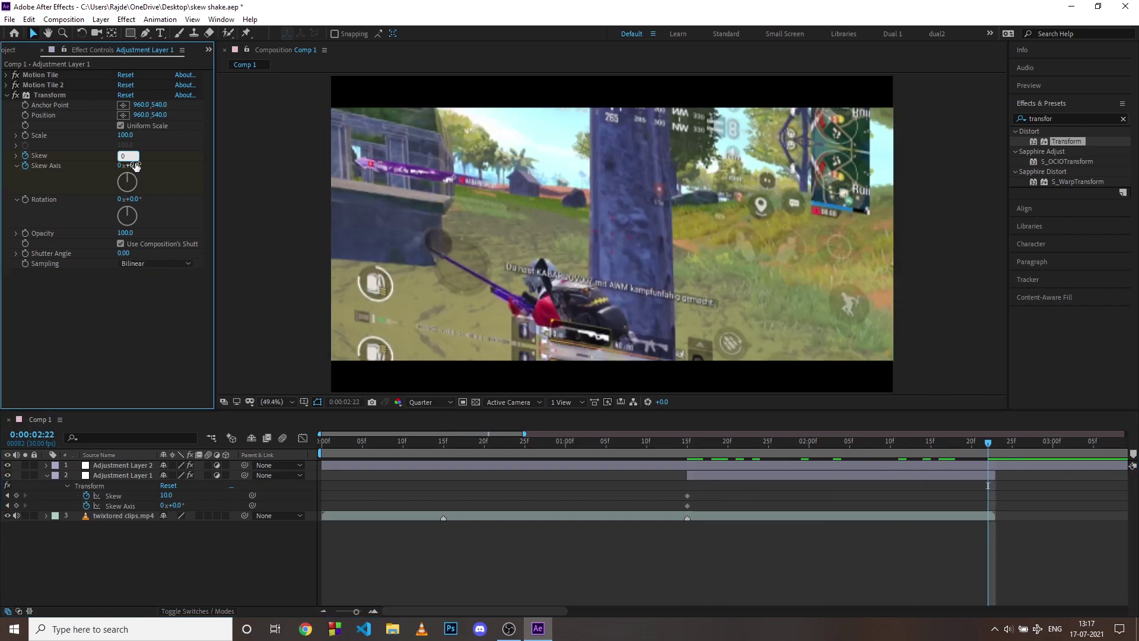
click(562, 555)
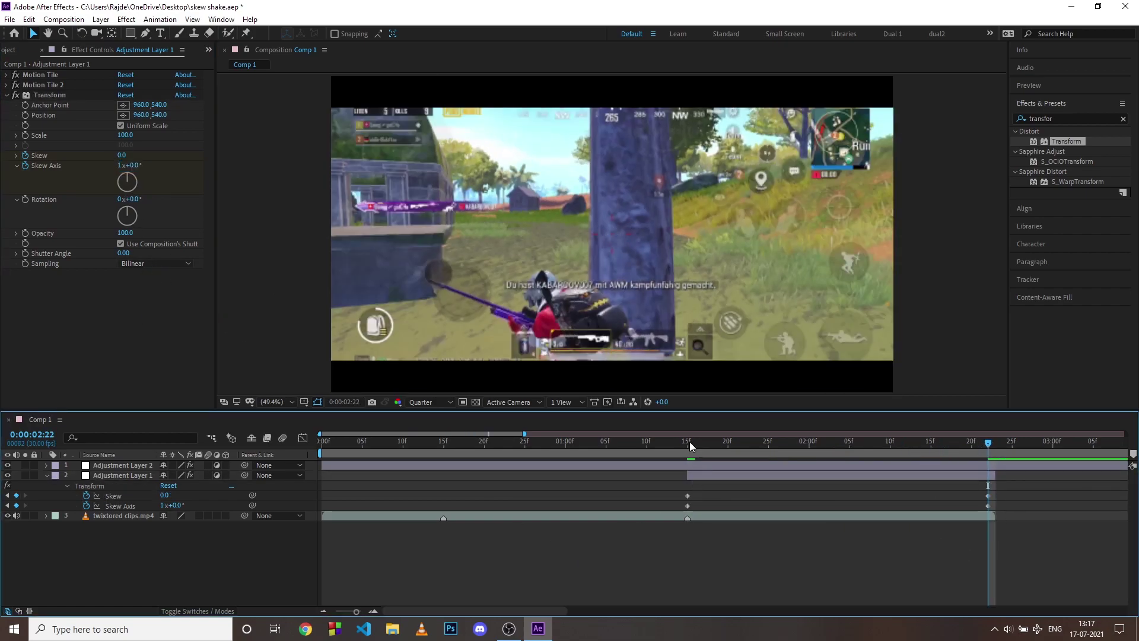
click(690, 441)
drag(1010, 491, 672, 506)
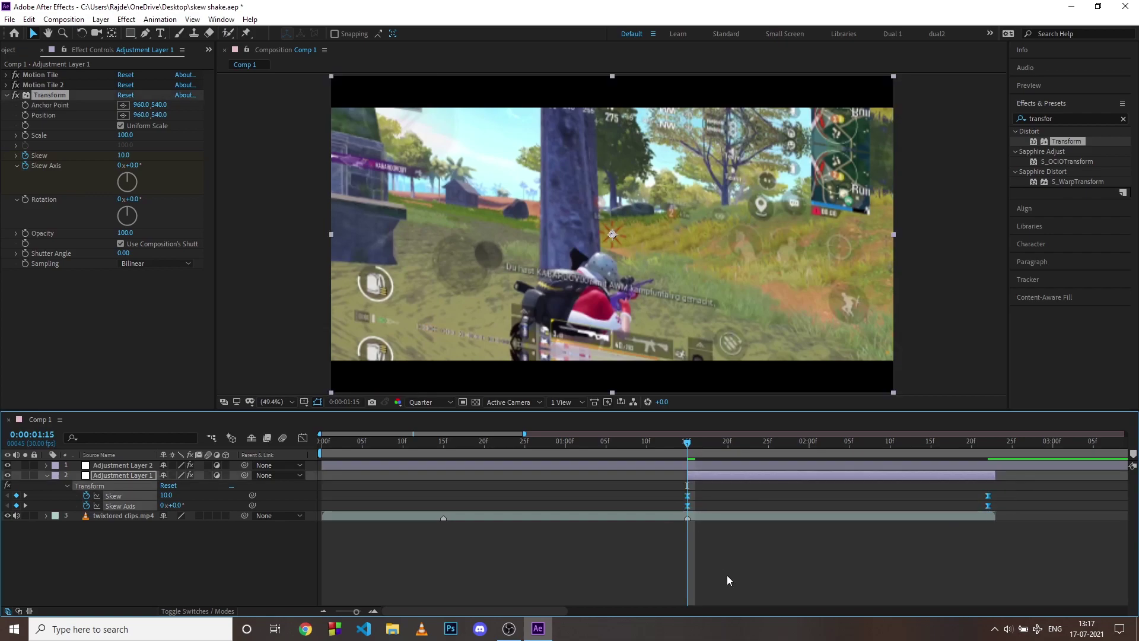
- In the Graph Editor, straighten the start of the Skew Axis curve and show the Skew curve
click(730, 575)
key(shift+F3)
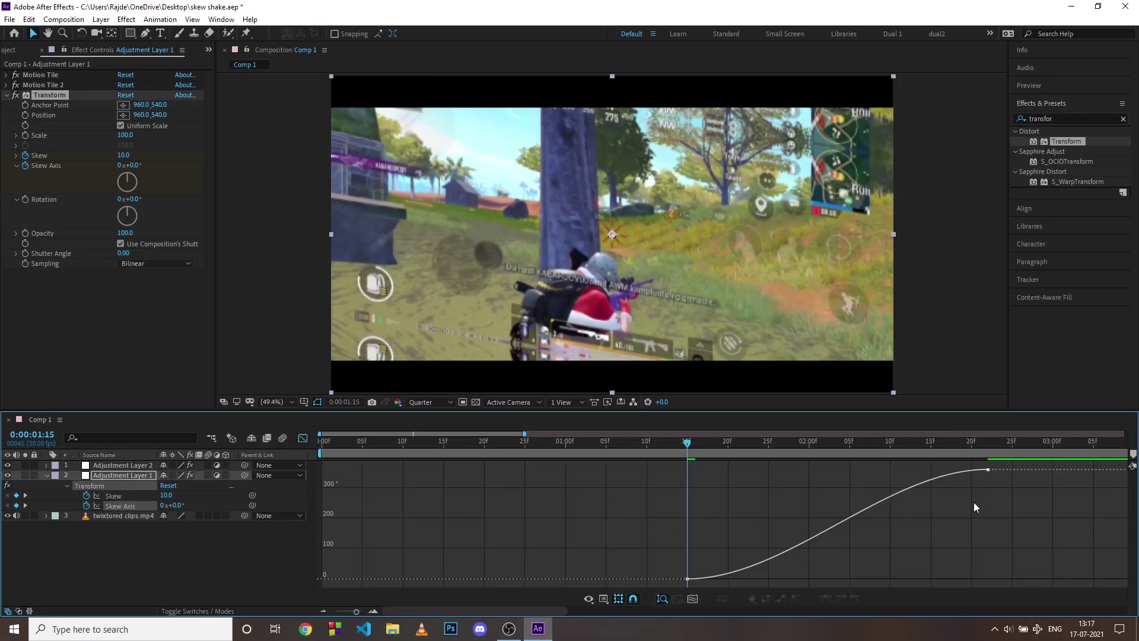
drag(787, 580, 603, 577)
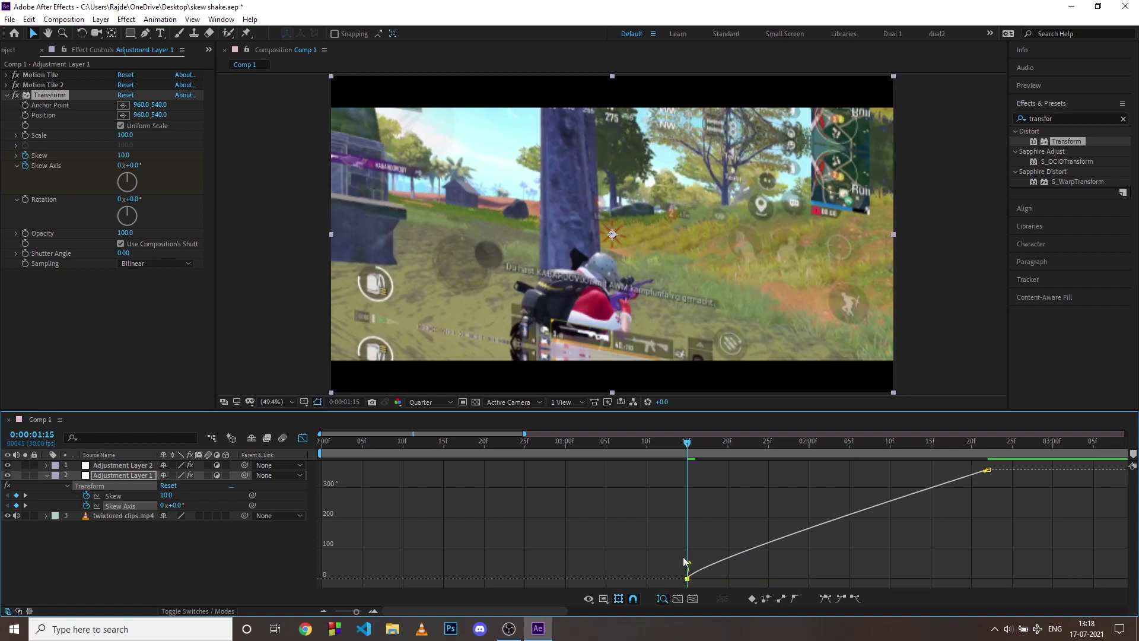
click(134, 497)
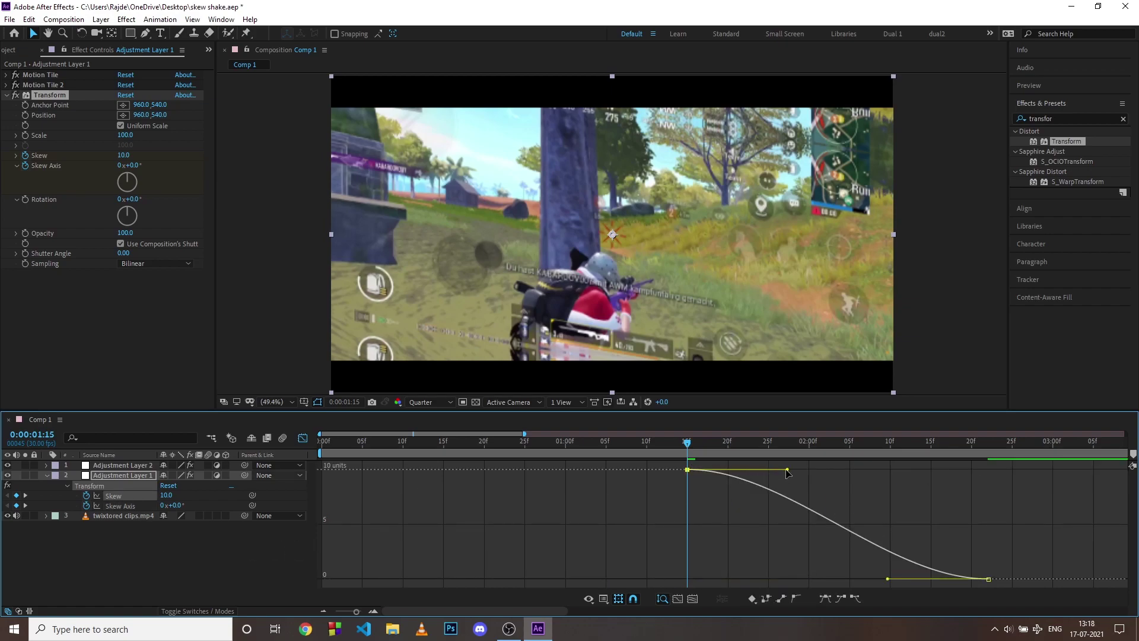